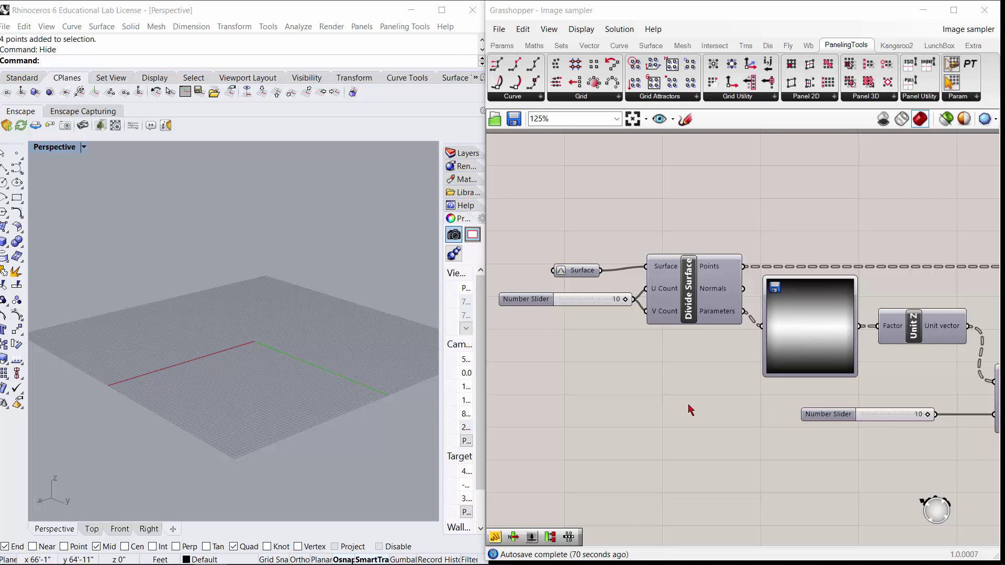
Turn on the viewport preview of the Surface parameter.
{"action": "left_click", "coordinate": [699, 413]}
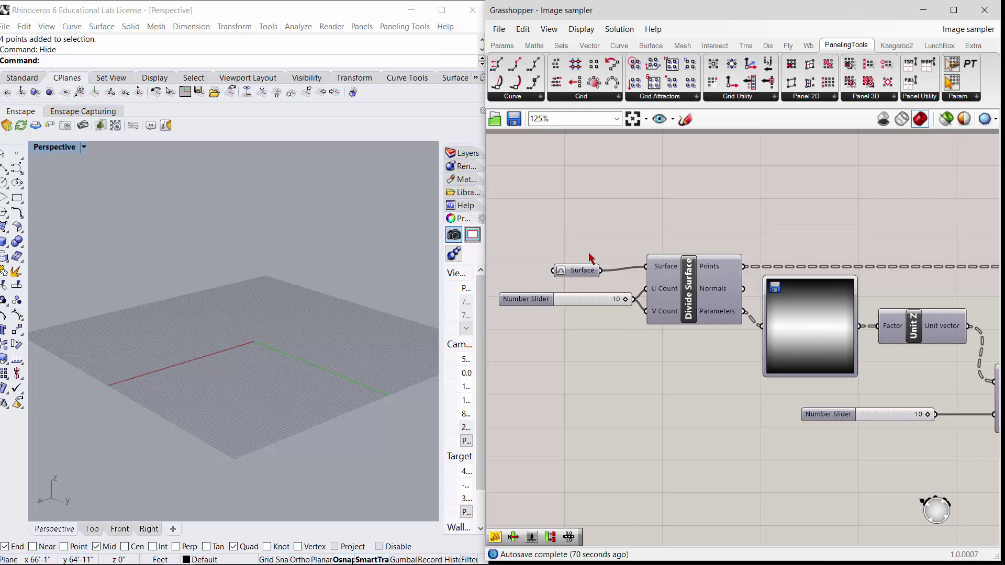
{"action": "right_click", "coordinate": [578, 275]}
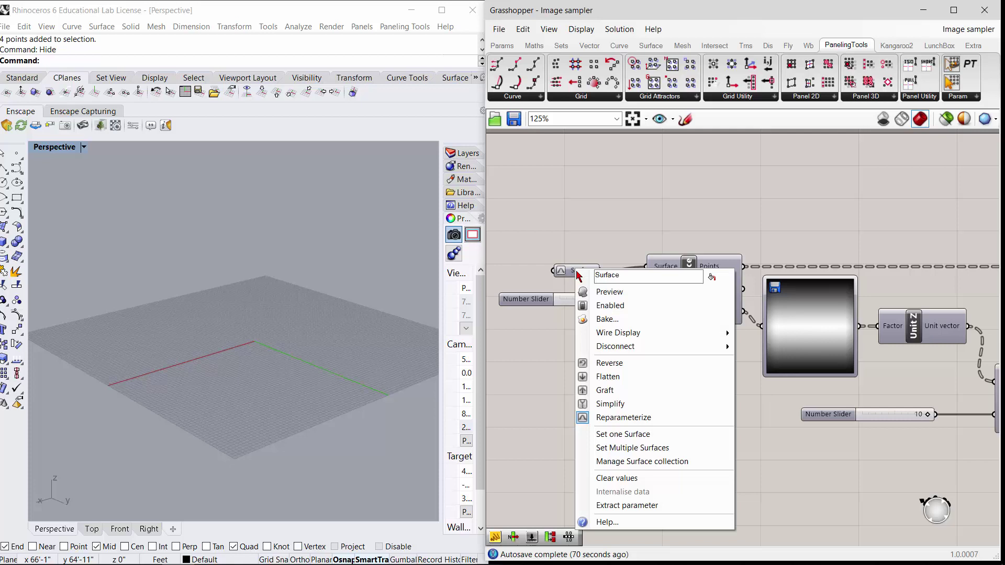
{"action": "left_click", "coordinate": [605, 302]}
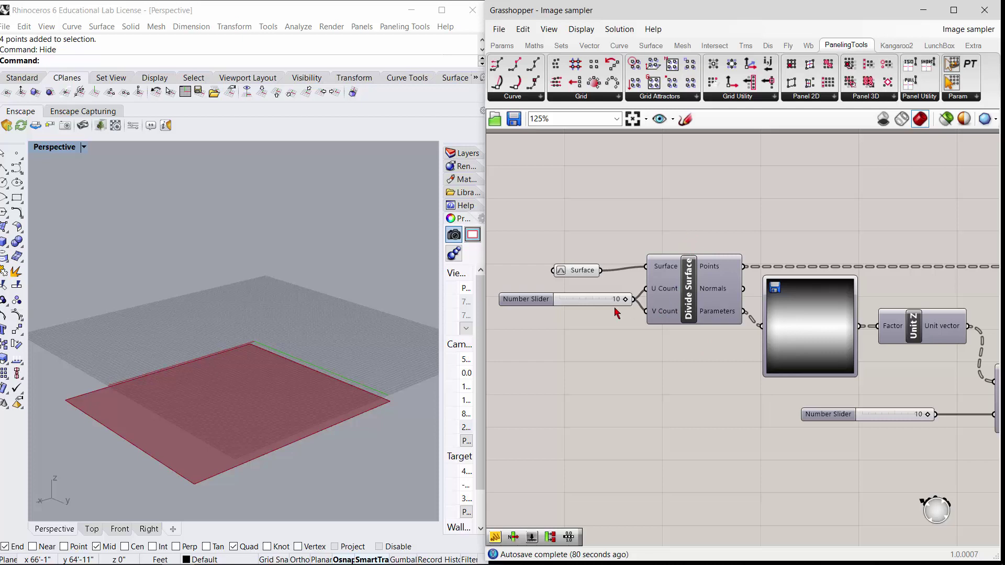
Shift the division count slider slightly away from Divide Surface and turn on the preview of the Divide Surface points.
{"action": "left_click_drag", "start_coordinate": [542, 310], "coordinate": [530, 309]}
{"action": "left_click", "coordinate": [696, 292]}
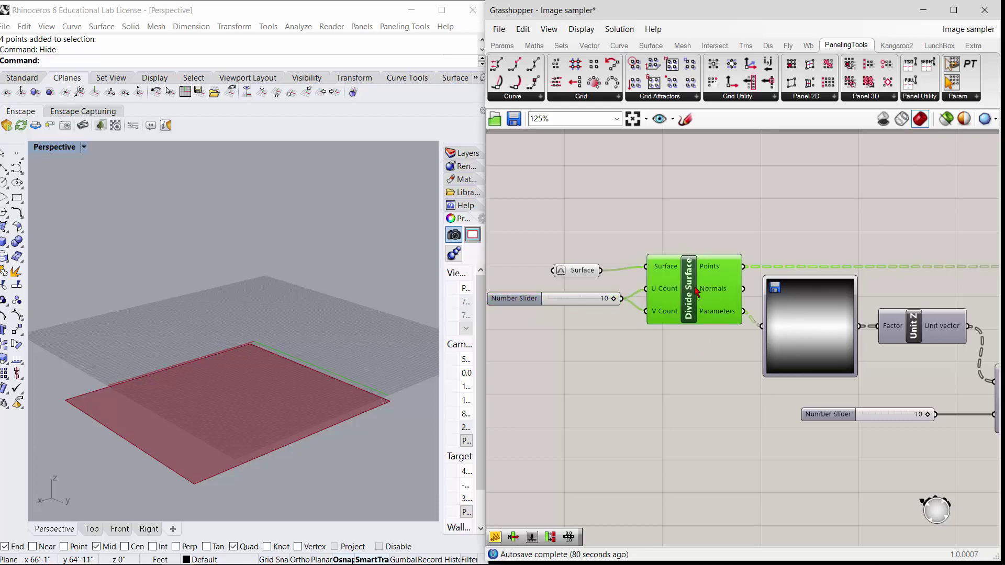
{"action": "right_click", "coordinate": [696, 291]}
{"action": "left_click", "coordinate": [726, 308]}
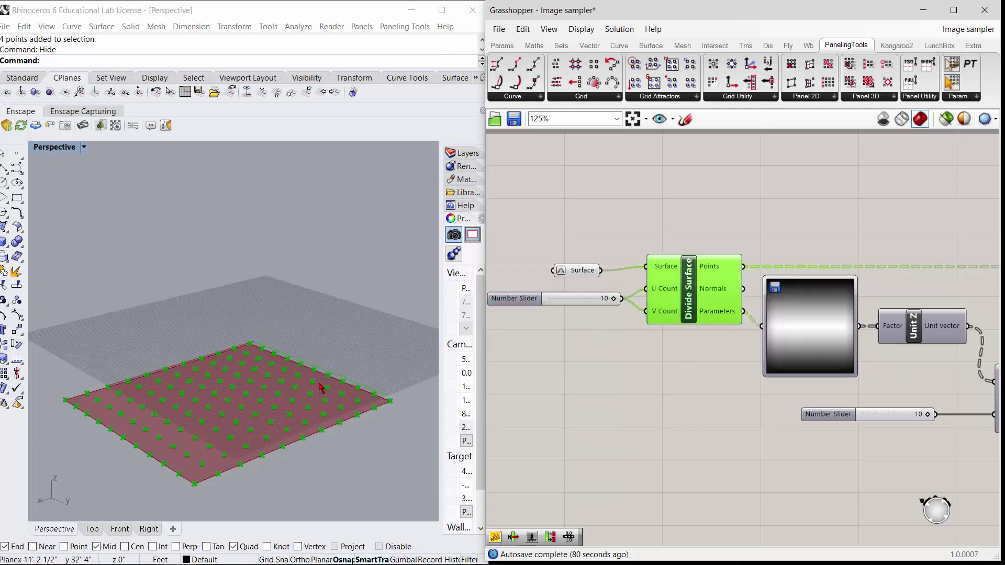
{"action": "right_click_drag", "start_coordinate": [321, 386], "coordinate": [347, 385]}
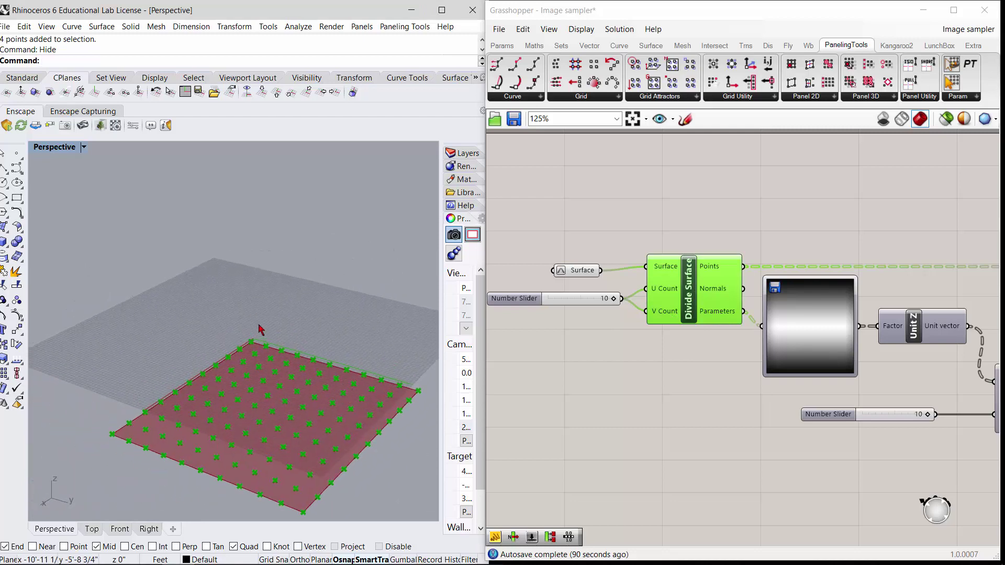
{"action": "left_click", "coordinate": [671, 380]}
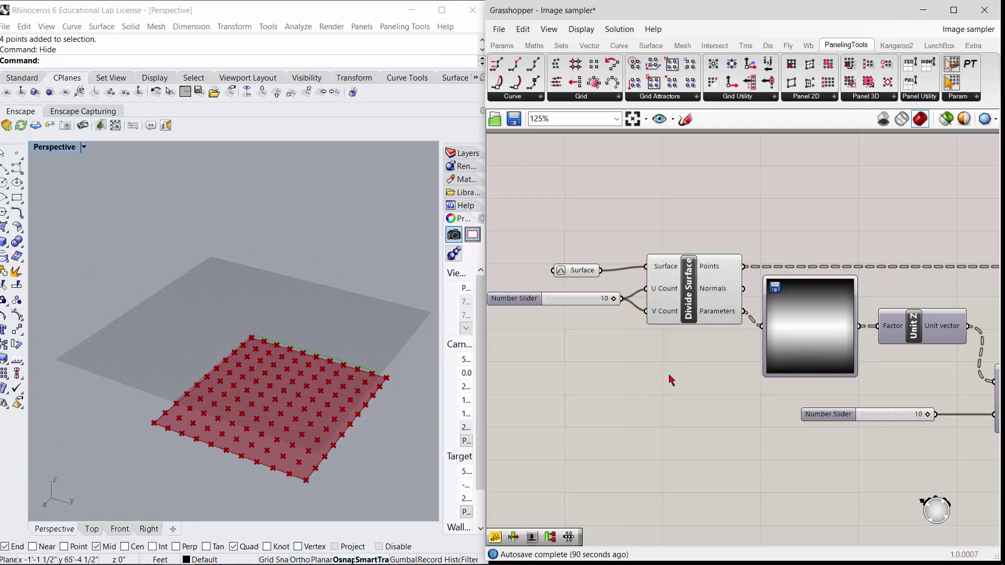
Place a trial Image Sampler on the canvas, open and cancel its settings, and delete it.
{"action": "right_click_drag", "start_coordinate": [714, 378], "coordinate": [688, 377]}
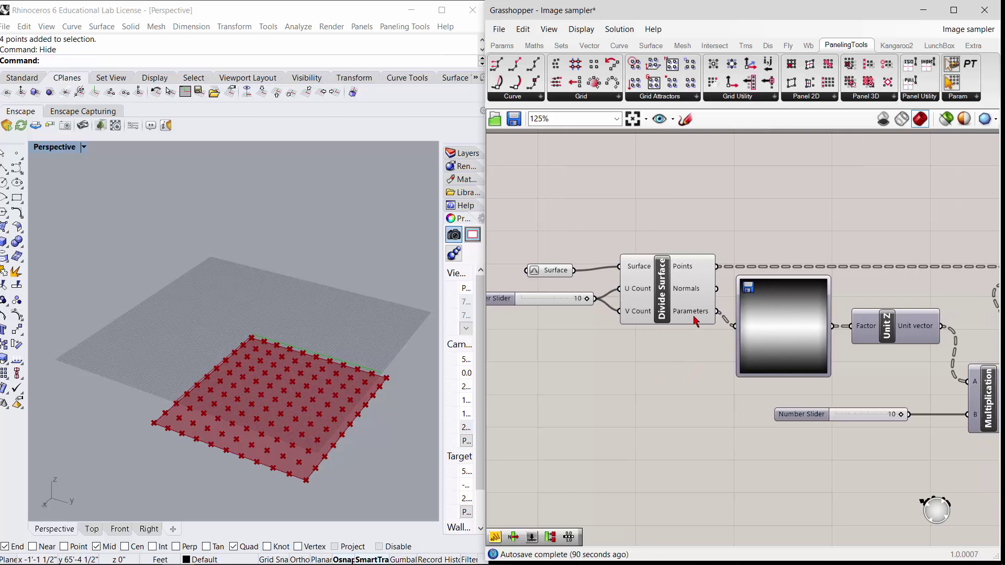
{"action": "mouse_move", "coordinate": [696, 320]}
{"action": "mouse_move", "coordinate": [769, 323]}
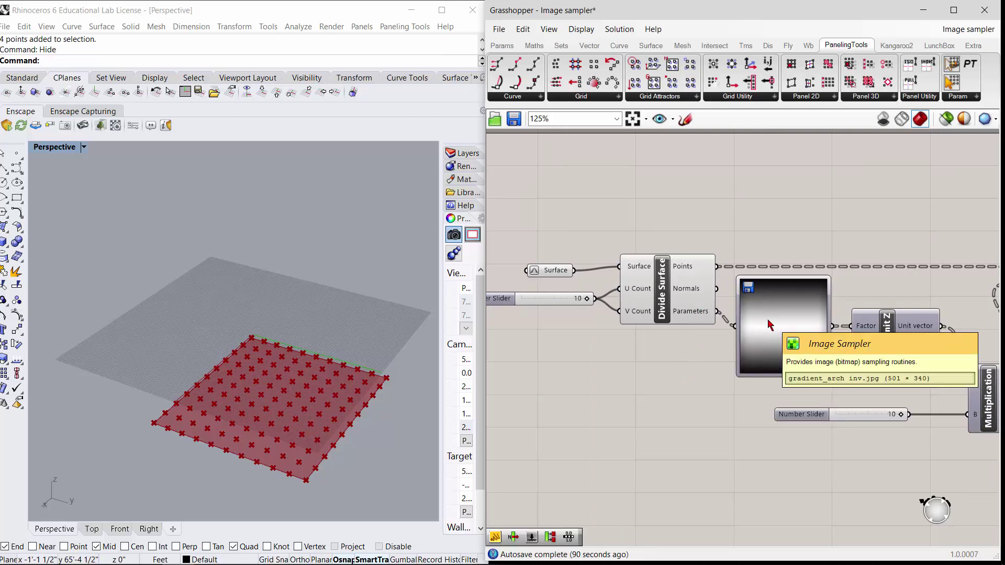
{"action": "double_click", "coordinate": [676, 437]}
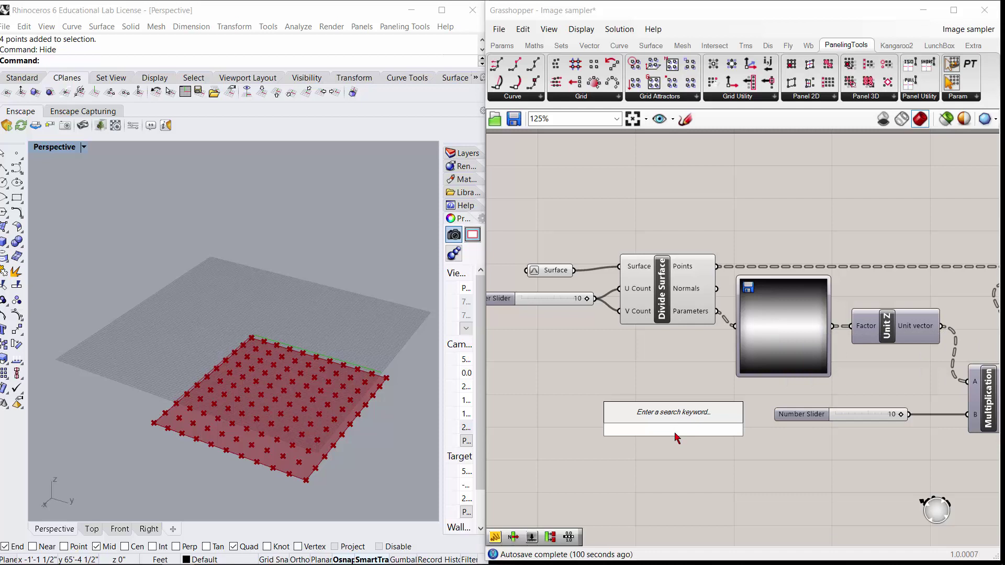
{"action": "type", "text": "image"}
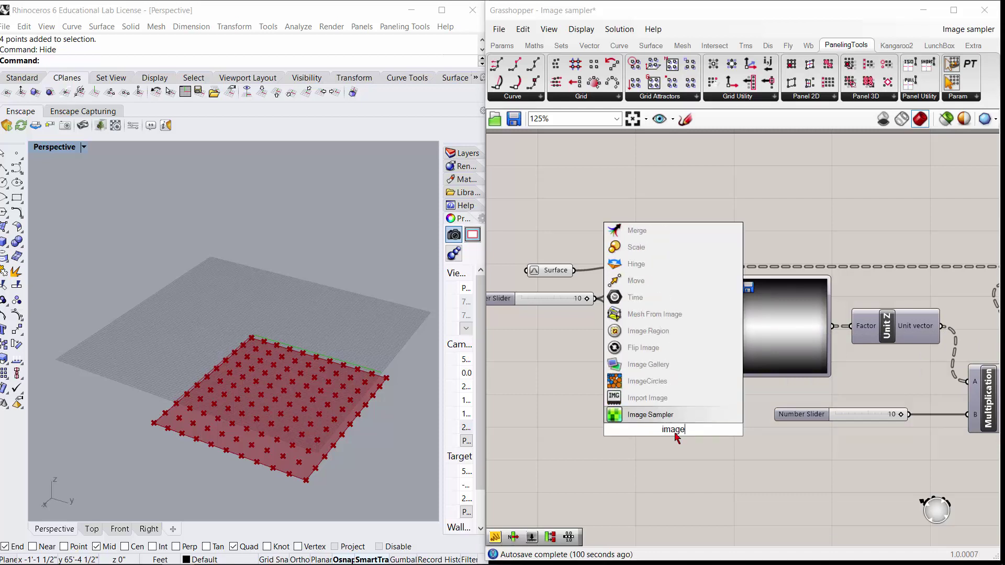
{"action": "key", "text": "Return"}
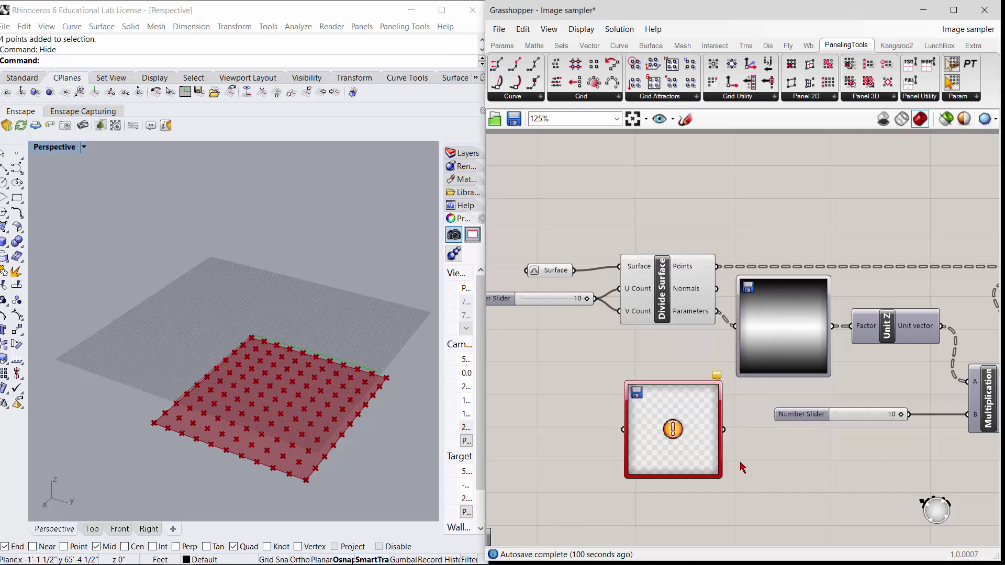
{"action": "double_click", "coordinate": [672, 432]}
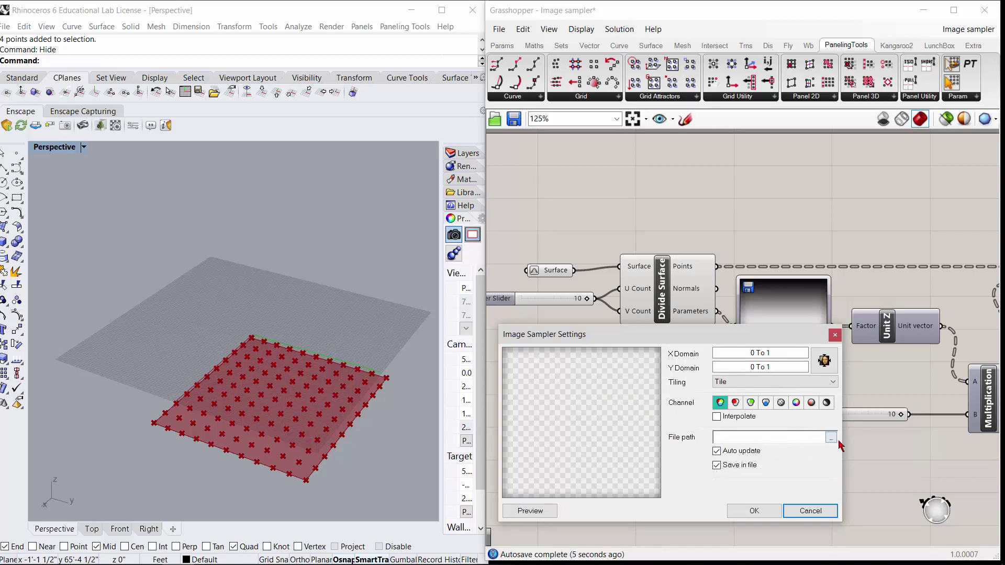
{"action": "left_click", "coordinate": [811, 511]}
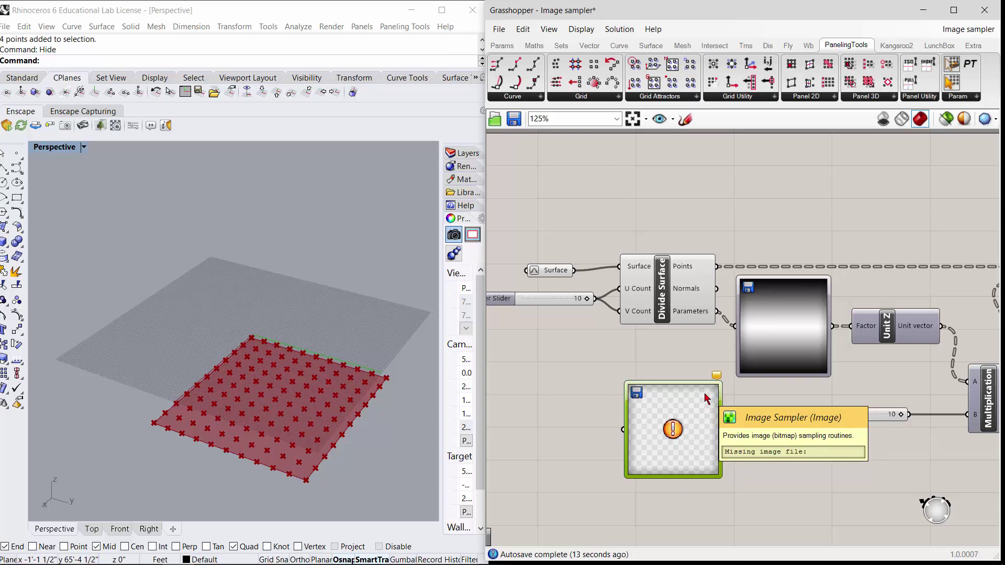
{"action": "key", "text": "Delete"}
Examine the domain, channel and file path settings of the existing gradient Image Sampler without changing them.
{"action": "double_click", "coordinate": [781, 335]}
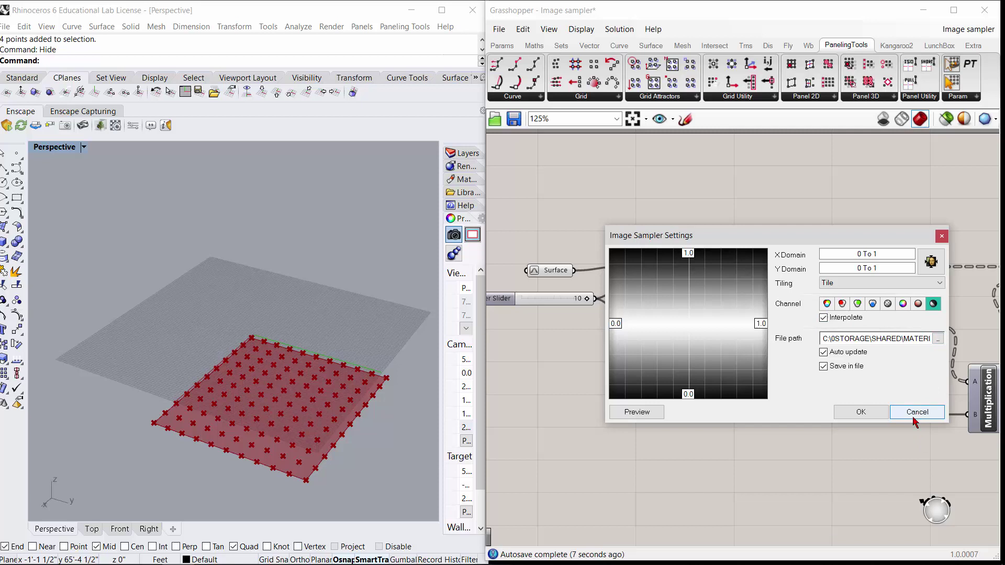
{"action": "left_click", "coordinate": [914, 421]}
Add a Panel below the definition, connect the Image Sampler's output to it, and widen it to read the values.
{"action": "scroll", "coordinate": [601, 320], "scroll_direction": "down", "scroll_amount": 3}
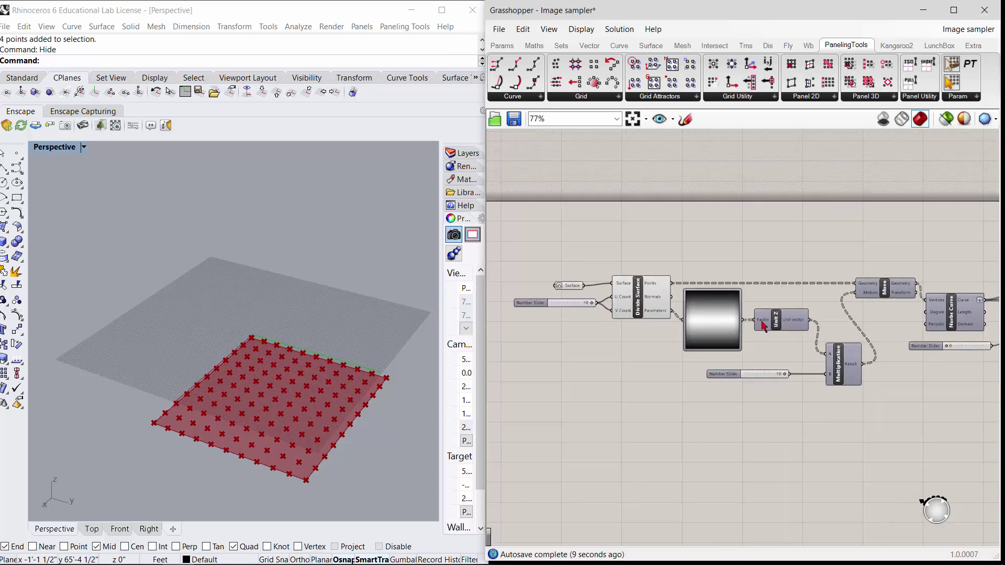
{"action": "scroll", "coordinate": [764, 324], "scroll_direction": "up", "scroll_amount": 3}
{"action": "double_click", "coordinate": [728, 473]}
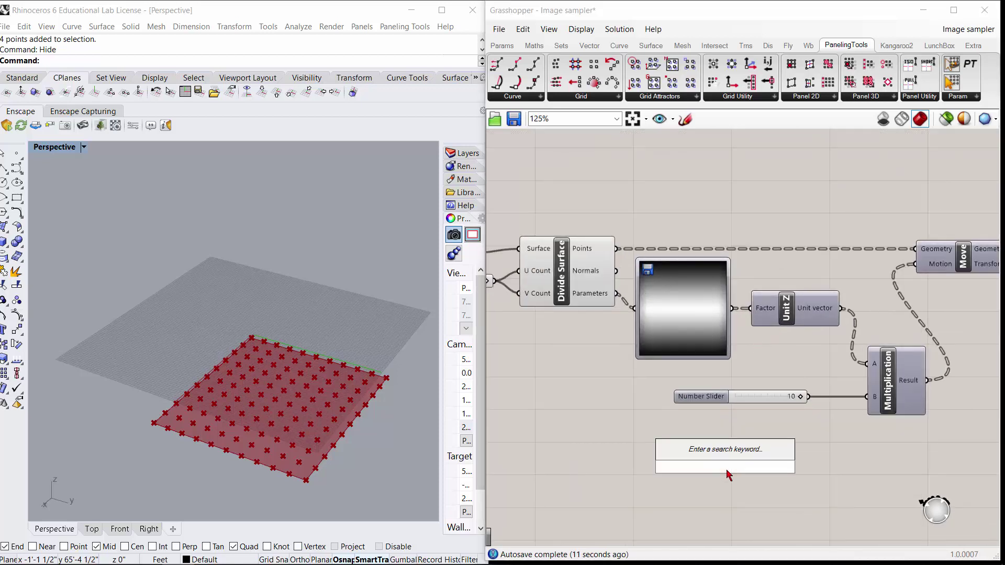
{"action": "type", "text": "panel"}
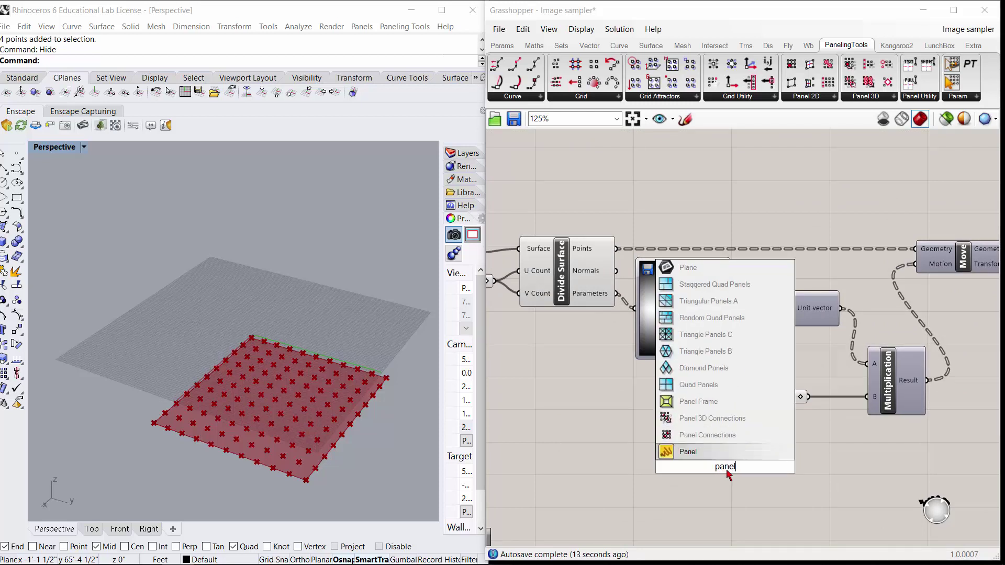
{"action": "key", "text": "Return"}
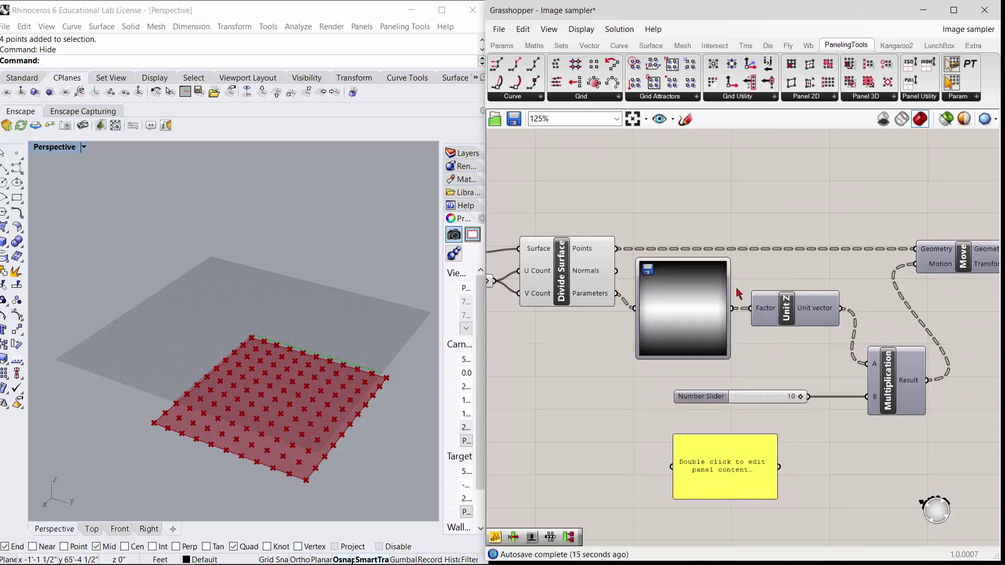
{"action": "left_click_drag", "start_coordinate": [732, 311], "coordinate": [671, 465]}
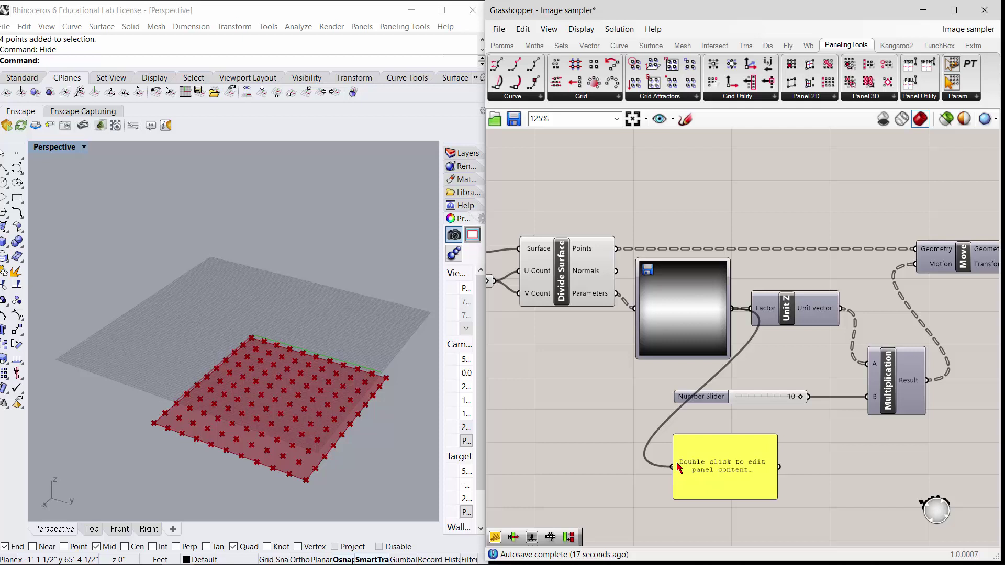
{"action": "left_click_drag", "start_coordinate": [777, 466], "coordinate": [810, 466]}
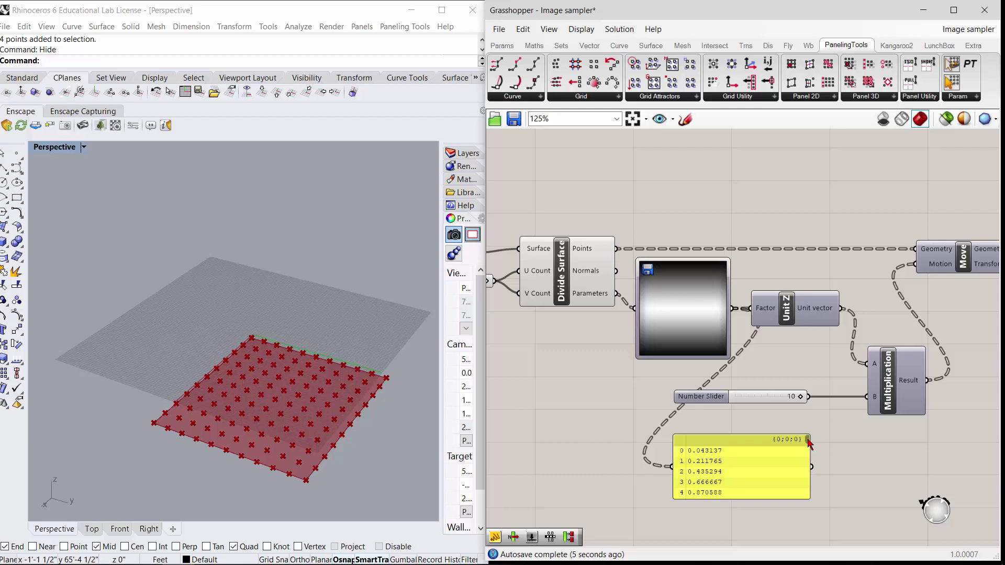
Move the panel beneath Multiplication and replace its input with Unit Z's Unit vector output.
{"action": "left_click_drag", "start_coordinate": [807, 442], "coordinate": [890, 458]}
{"action": "left_click_drag", "start_coordinate": [841, 309], "coordinate": [818, 474]}
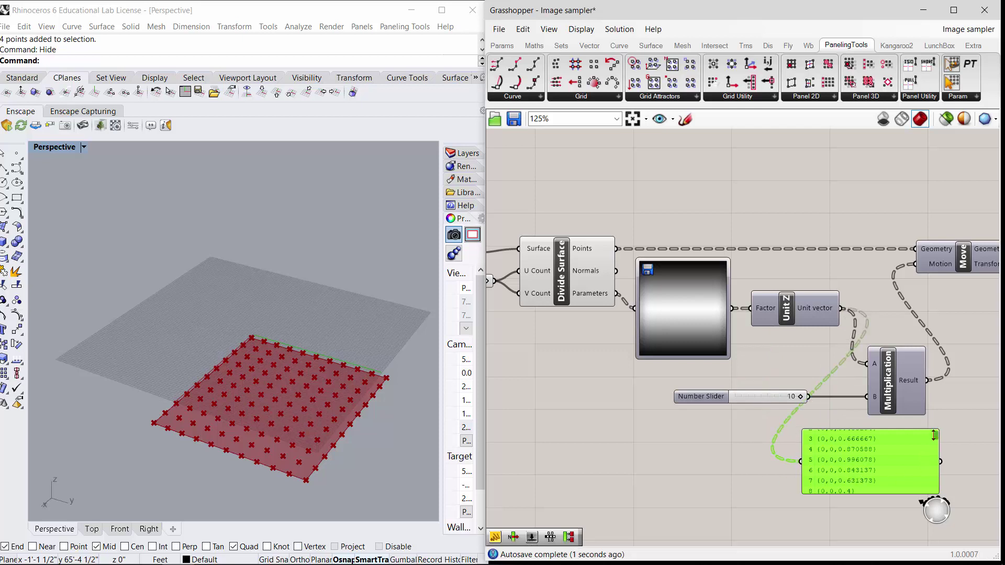
{"action": "mouse_move", "coordinate": [939, 442]}
{"action": "left_mouse_down"}
{"action": "mouse_move", "coordinate": [940, 498]}
{"action": "mouse_move", "coordinate": [938, 438]}
{"action": "left_mouse_up"}
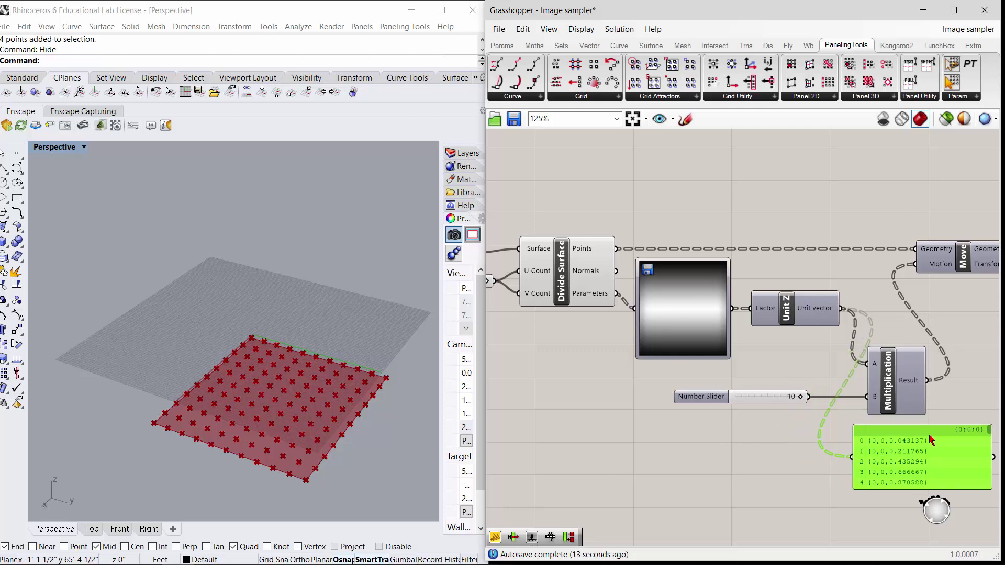
Move the panel beneath Nurbs Curve and replace its input with the Result output of Multiplication.
{"action": "scroll", "coordinate": [648, 449], "scroll_direction": "down", "scroll_amount": 4}
{"action": "scroll", "coordinate": [718, 470], "scroll_direction": "up", "scroll_amount": 4}
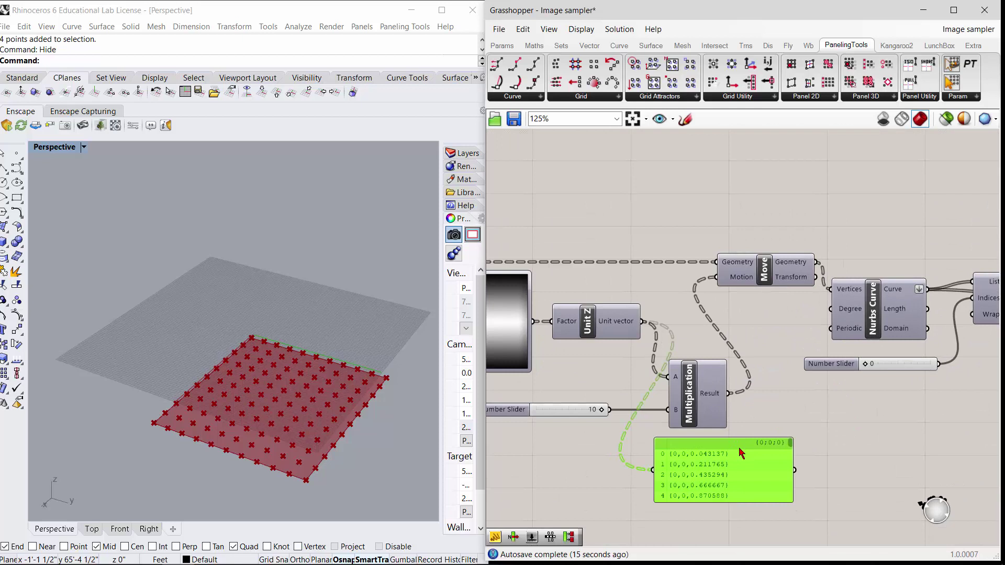
{"action": "left_click_drag", "start_coordinate": [740, 452], "coordinate": [873, 414]}
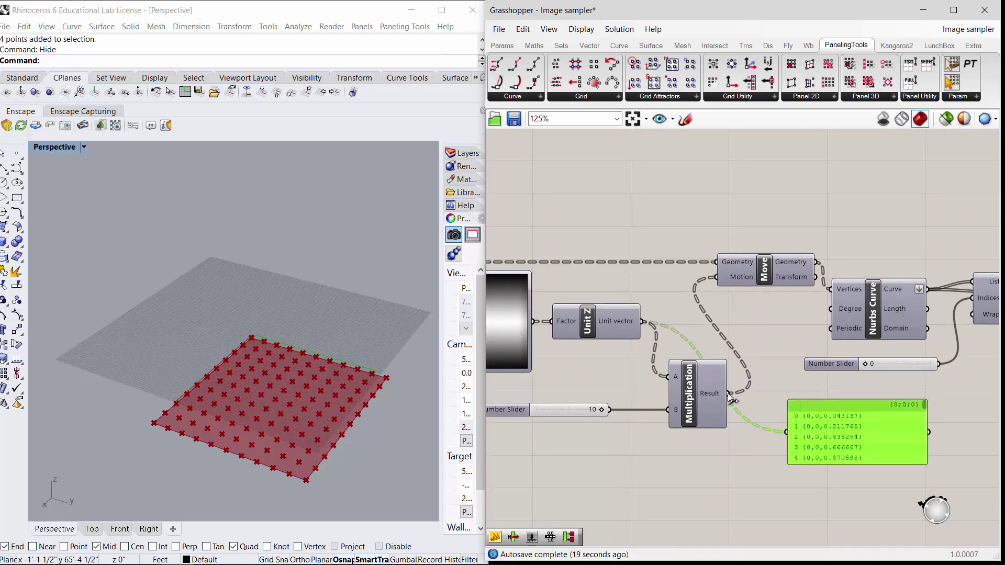
{"action": "left_click_drag", "start_coordinate": [729, 395], "coordinate": [786, 440]}
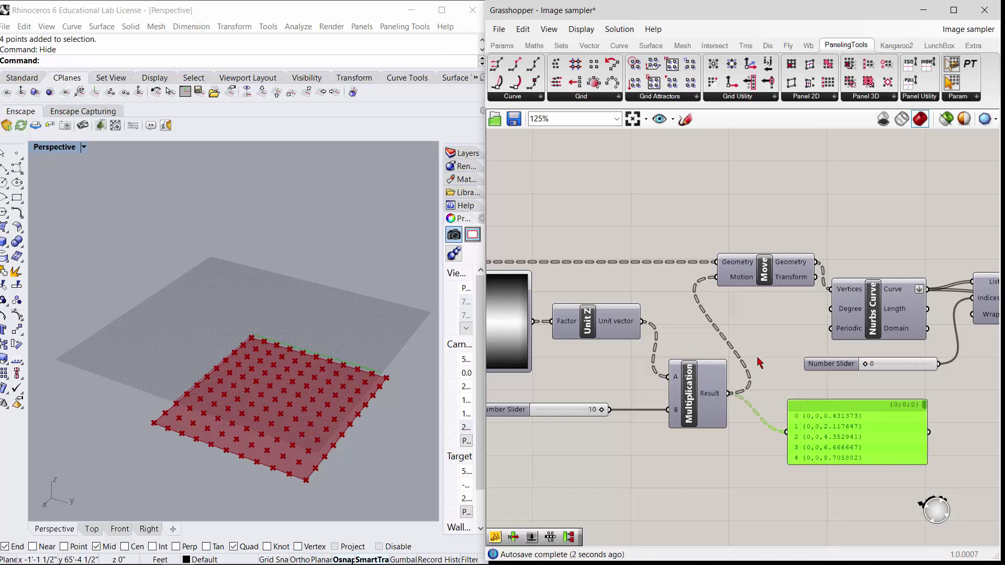
{"action": "left_click", "coordinate": [881, 247]}
Turn on the preview of the Move component and view the raised points from a low side angle.
{"action": "scroll", "coordinate": [890, 251], "scroll_direction": "down", "scroll_amount": 3}
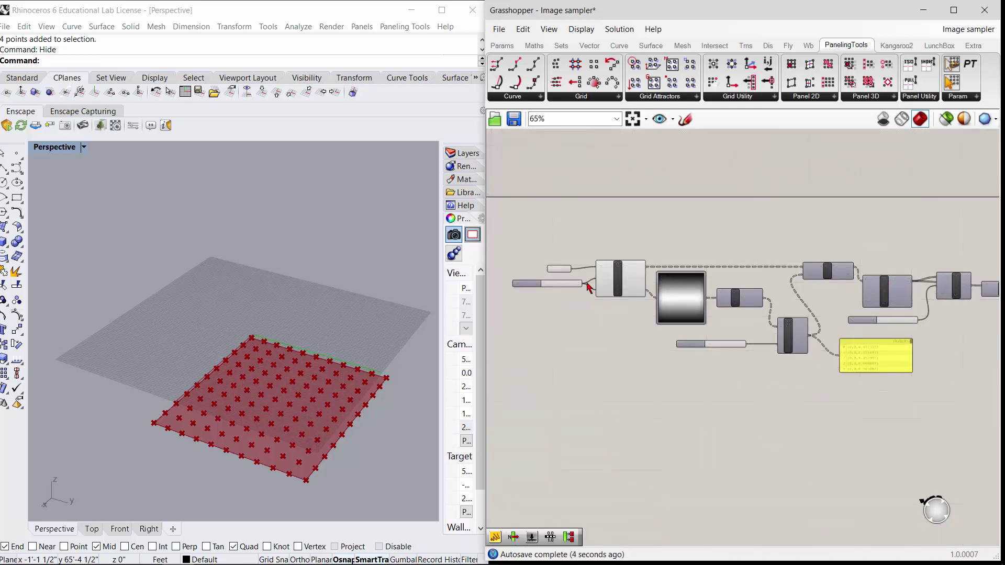
{"action": "scroll", "coordinate": [588, 280], "scroll_direction": "up", "scroll_amount": 2}
{"action": "scroll", "coordinate": [623, 278], "scroll_direction": "down", "scroll_amount": 2}
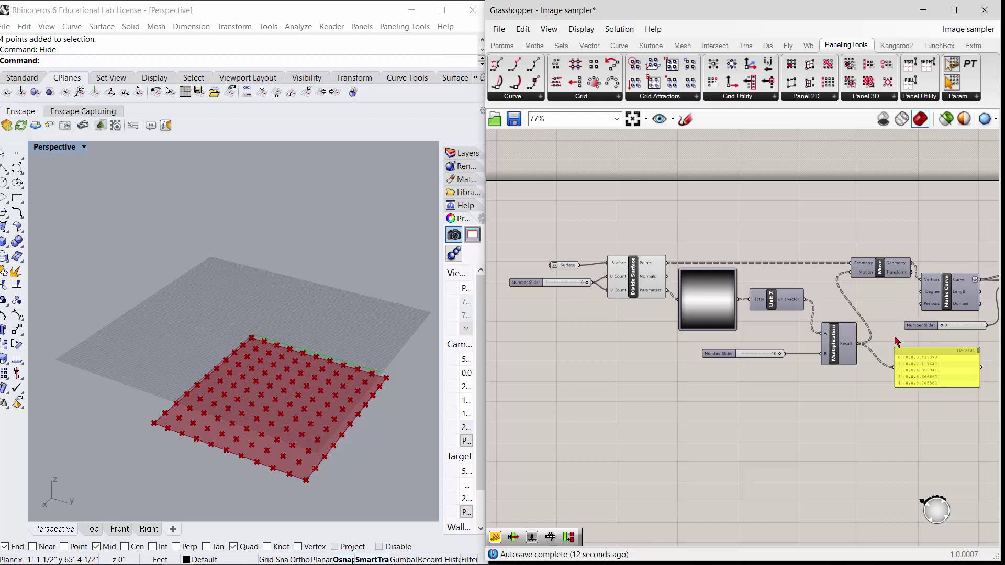
{"action": "left_click", "coordinate": [881, 270]}
{"action": "right_click", "coordinate": [881, 270]}
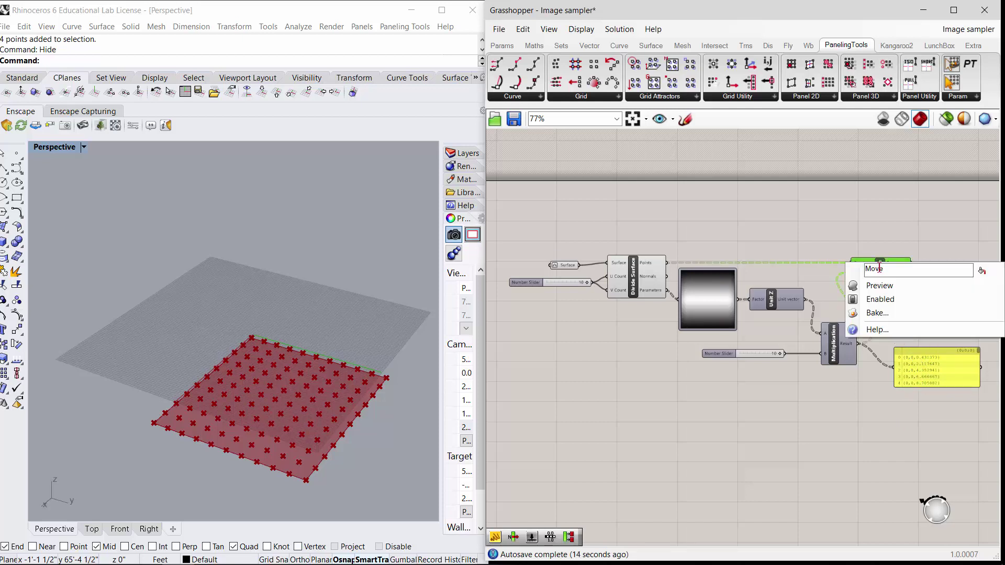
{"action": "left_click", "coordinate": [879, 285]}
{"action": "right_click_drag", "start_coordinate": [403, 478], "coordinate": [450, 400]}
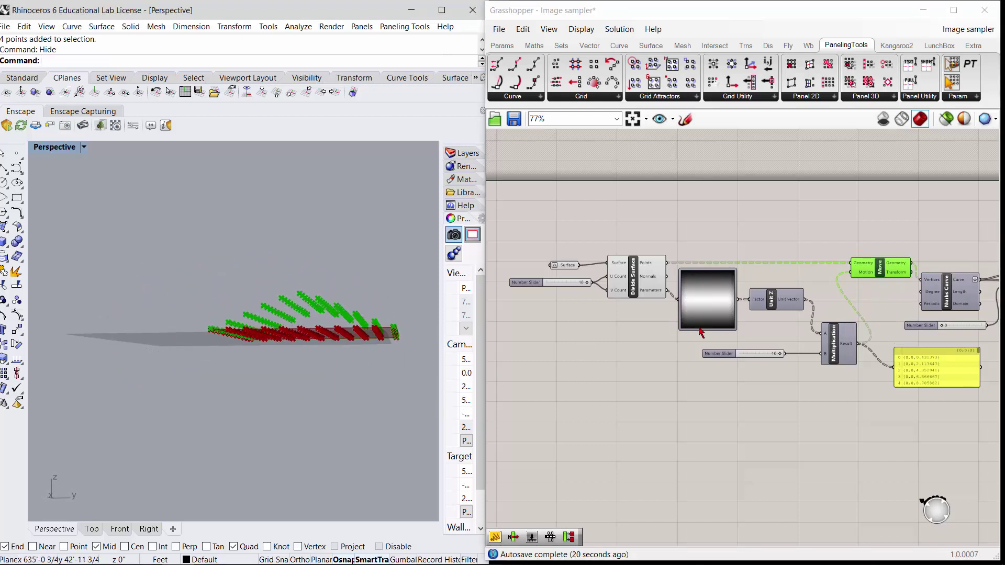
Test the number slider feeding input B of Multiplication and leave it at 10.
{"action": "left_click", "coordinate": [773, 386]}
{"action": "scroll", "coordinate": [756, 351], "scroll_direction": "up", "scroll_amount": 2}
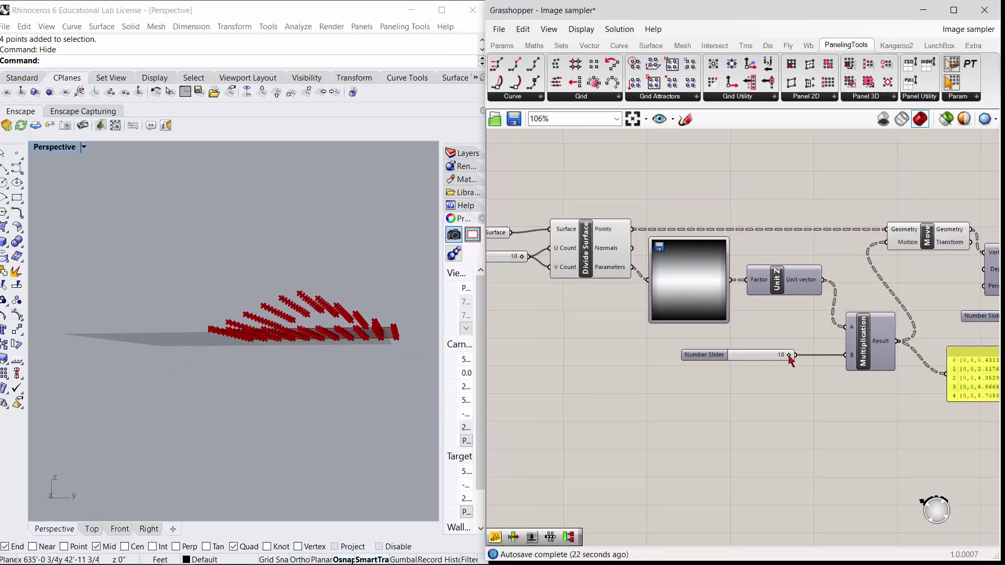
{"action": "mouse_move", "coordinate": [787, 355]}
{"action": "left_mouse_down"}
{"action": "mouse_move", "coordinate": [754, 357]}
{"action": "mouse_move", "coordinate": [787, 357]}
{"action": "left_mouse_up"}
Turn on the preview of the Nurbs Curve component fed by the moved points.
{"action": "scroll", "coordinate": [680, 400], "scroll_direction": "down", "scroll_amount": 3}
{"action": "right_click_drag", "start_coordinate": [769, 426], "coordinate": [737, 445]}
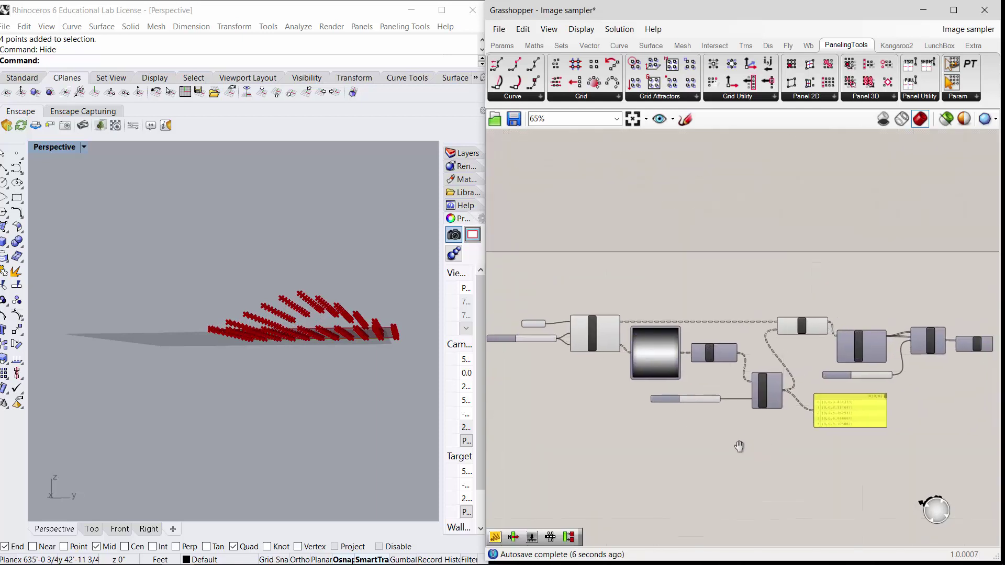
{"action": "scroll", "coordinate": [827, 292], "scroll_direction": "up", "scroll_amount": 4}
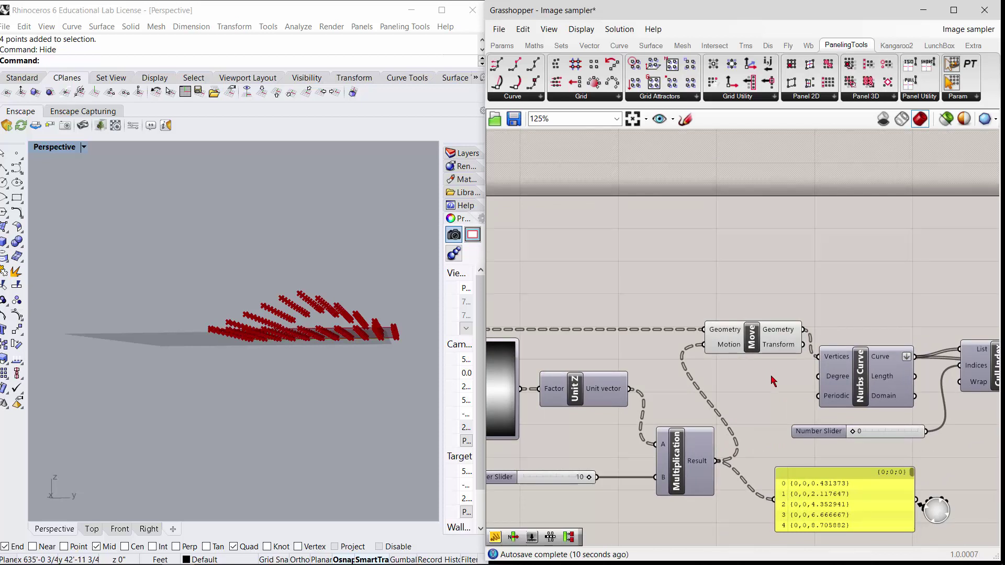
{"action": "right_click_drag", "start_coordinate": [966, 445], "coordinate": [831, 415]}
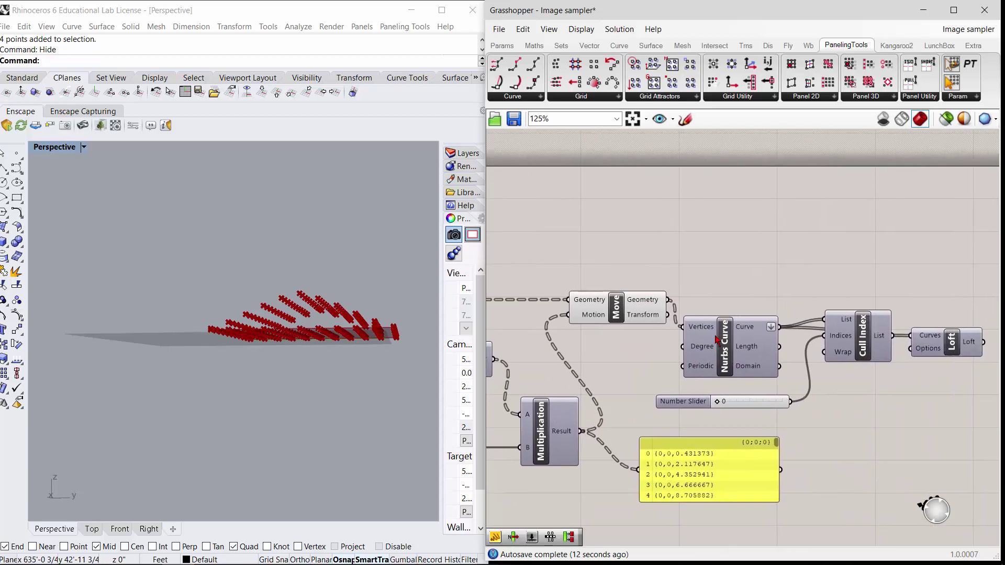
{"action": "left_click", "coordinate": [725, 339]}
{"action": "right_click", "coordinate": [725, 339]}
{"action": "left_click", "coordinate": [733, 353]}
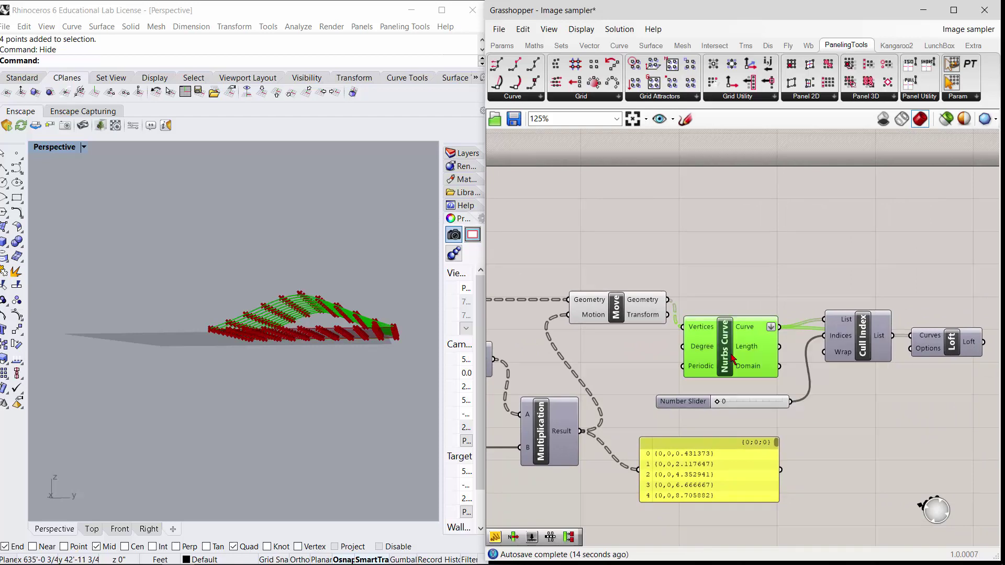
Add an Interpolate curve component above Nurbs Curve and feed its V input from the Geometry output of Move.
{"action": "right_click_drag", "start_coordinate": [377, 284], "coordinate": [372, 317]}
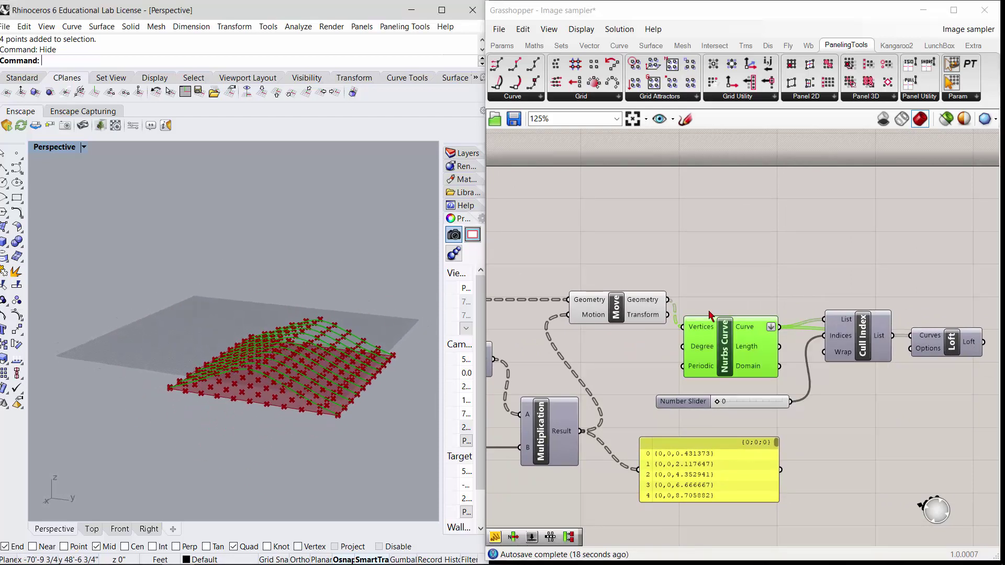
{"action": "scroll", "coordinate": [315, 375], "scroll_direction": "up", "scroll_amount": 8}
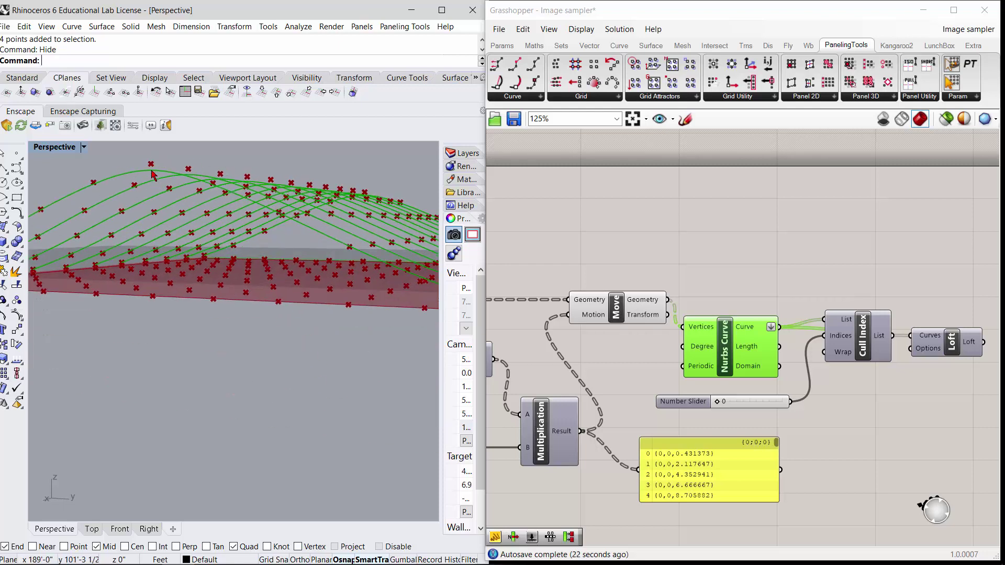
{"action": "double_click", "coordinate": [747, 268]}
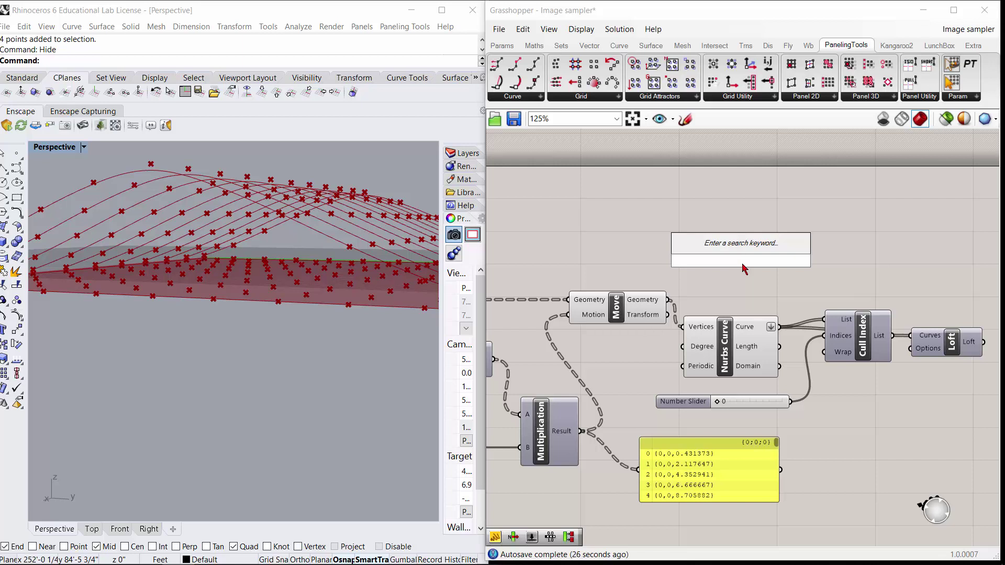
{"action": "type", "text": "interpolat"}
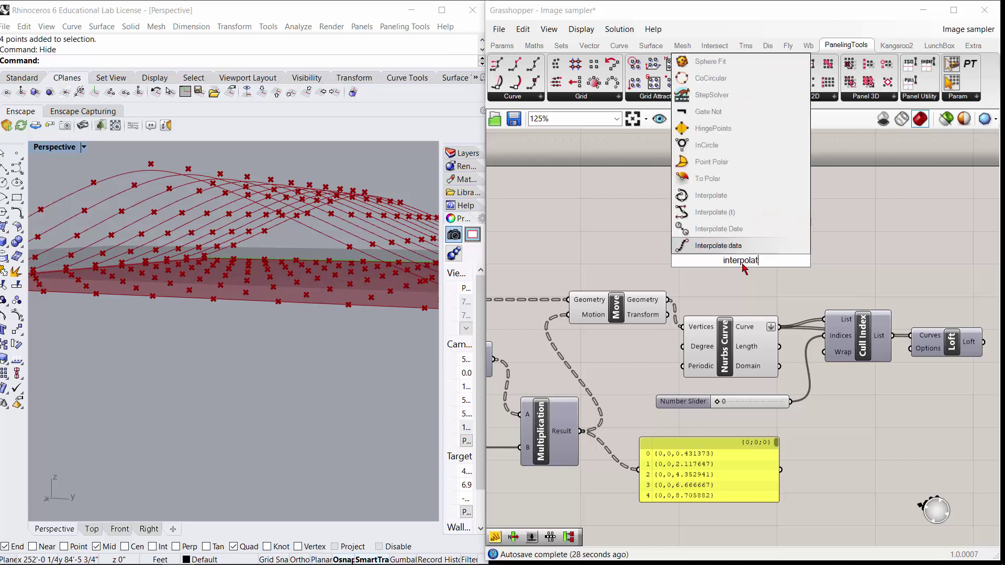
{"action": "type", "text": "e"}
{"action": "key", "text": "Return"}
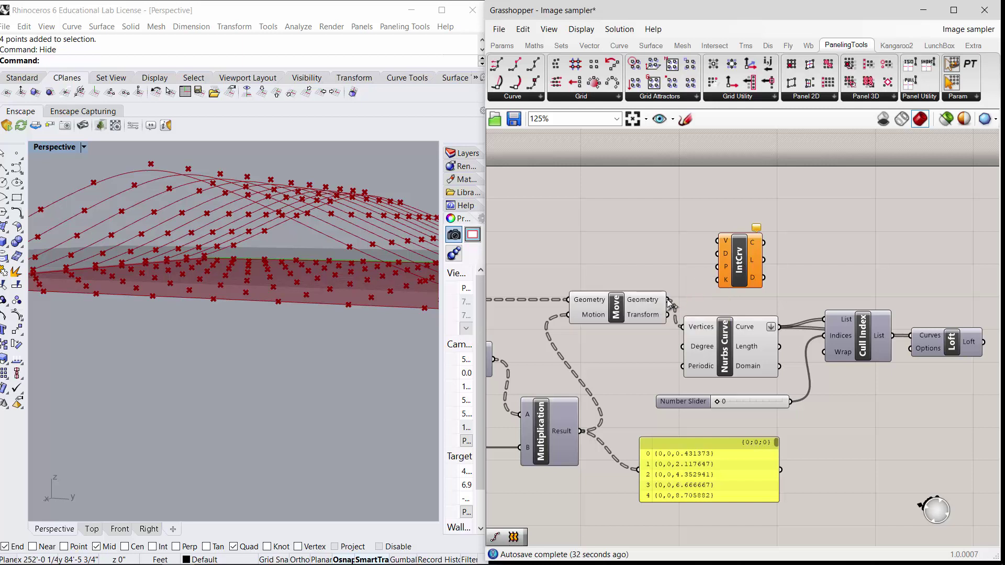
{"action": "left_click_drag", "start_coordinate": [668, 300], "coordinate": [716, 241]}
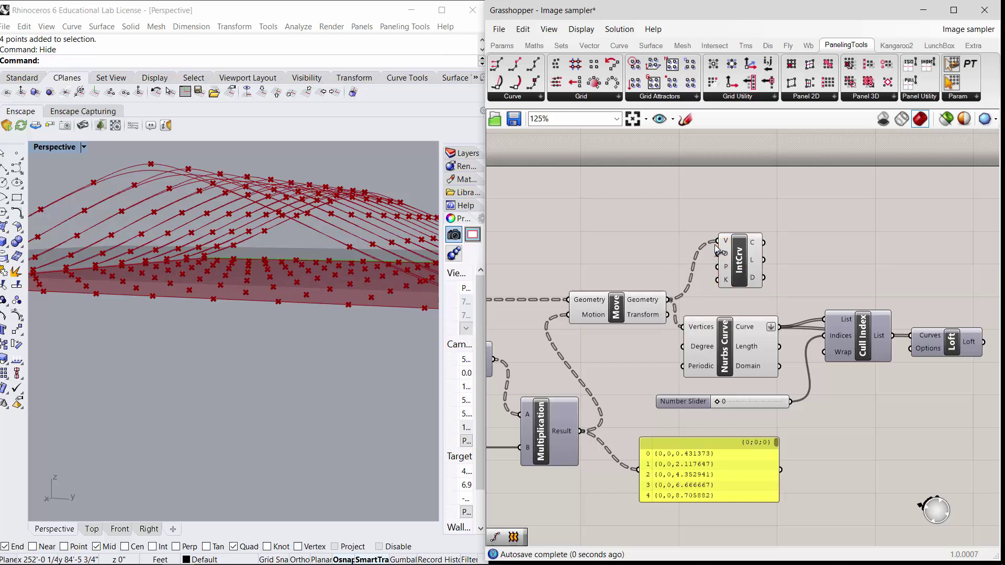
Compare the Nurbs Curve and interpolated curve previews by highlighting each component's result in the viewport.
{"action": "left_click", "coordinate": [724, 358]}
{"action": "left_click", "coordinate": [744, 268]}
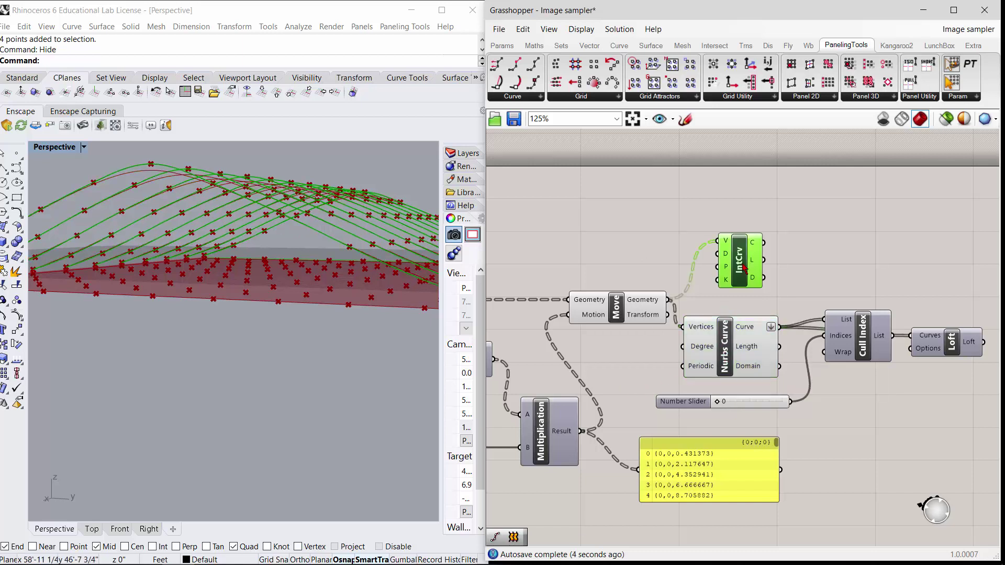
{"action": "left_click", "coordinate": [786, 255]}
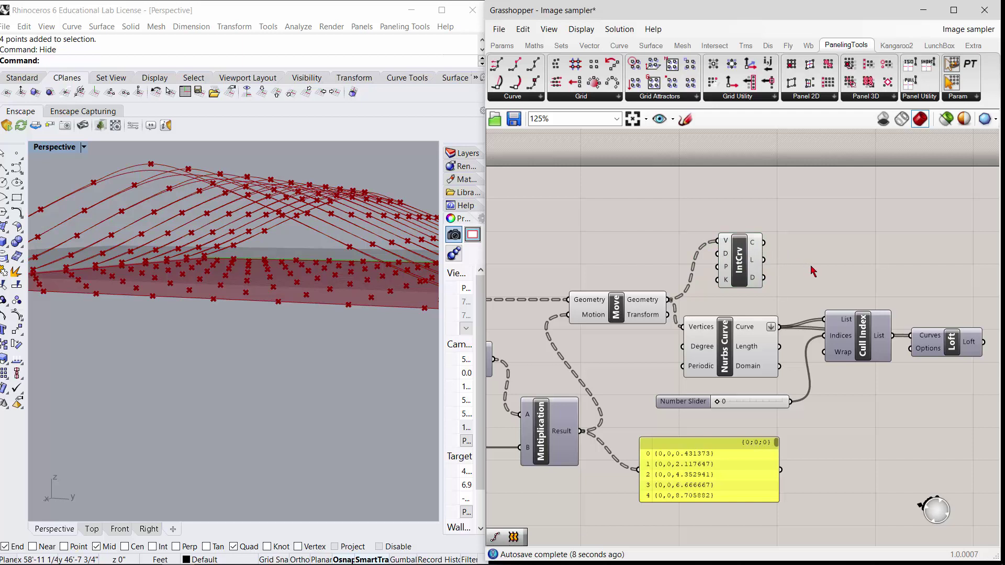
Remove Cull Index and its number slider, leaving the Curve output of Nurbs Curve wired directly to the Curves input of Loft.
{"action": "left_click_drag", "start_coordinate": [869, 331], "coordinate": [862, 368]}
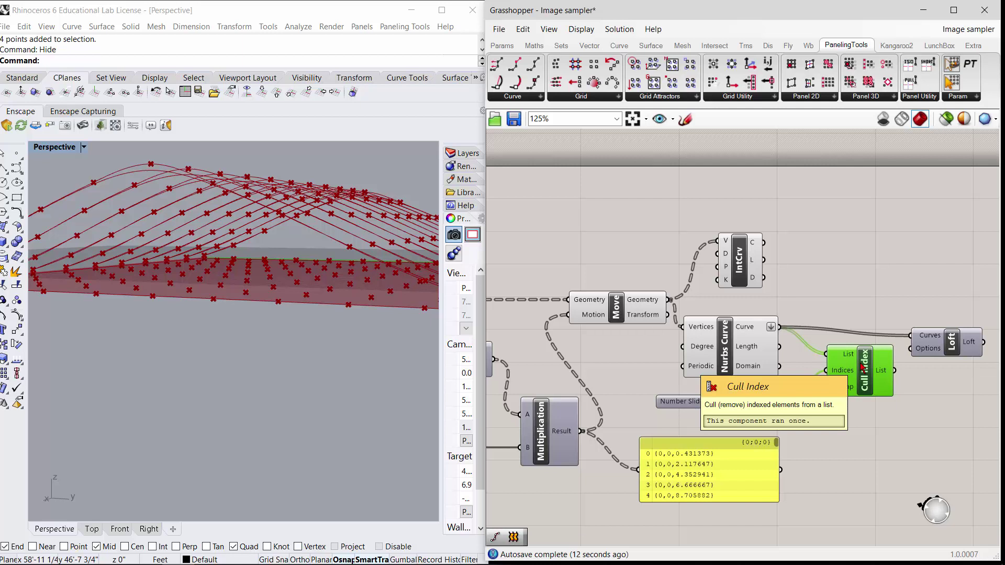
{"action": "key", "text": "Delete"}
{"action": "left_click", "coordinate": [684, 408]}
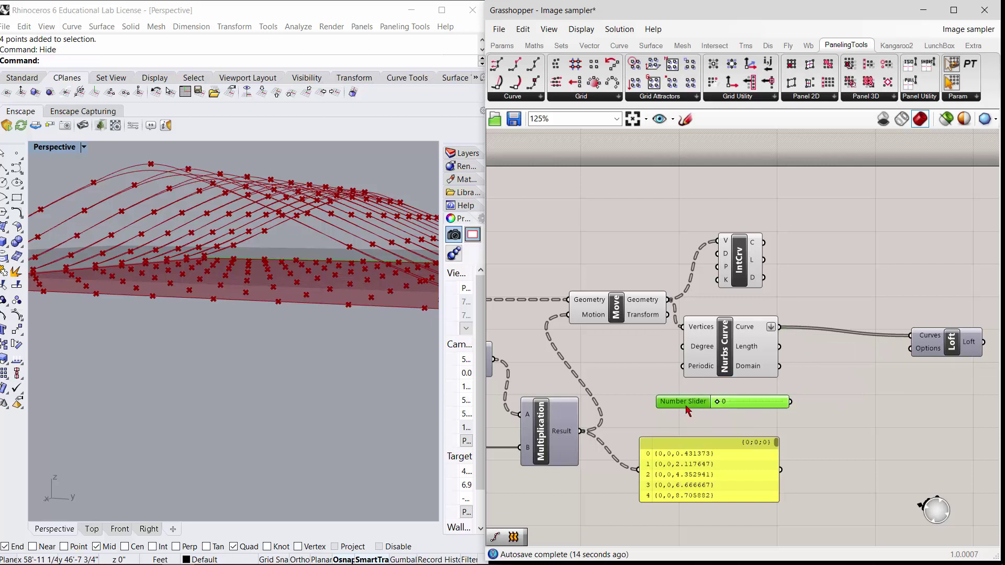
{"action": "key", "text": "Delete"}
Turn on the preview of the Loft component and view the lofted surface from a low angle.
{"action": "right_click_drag", "start_coordinate": [906, 386], "coordinate": [719, 391]}
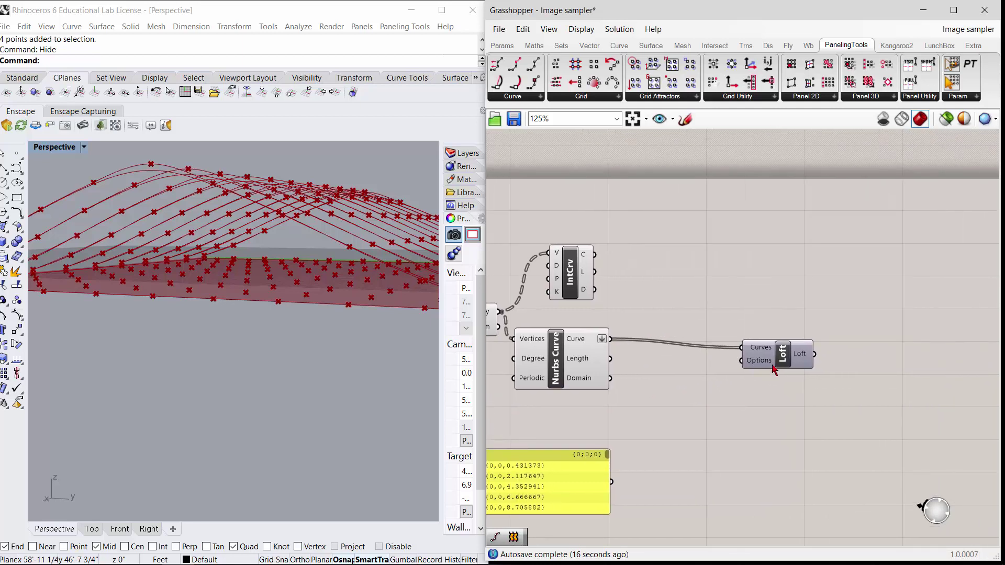
{"action": "right_click", "coordinate": [782, 354]}
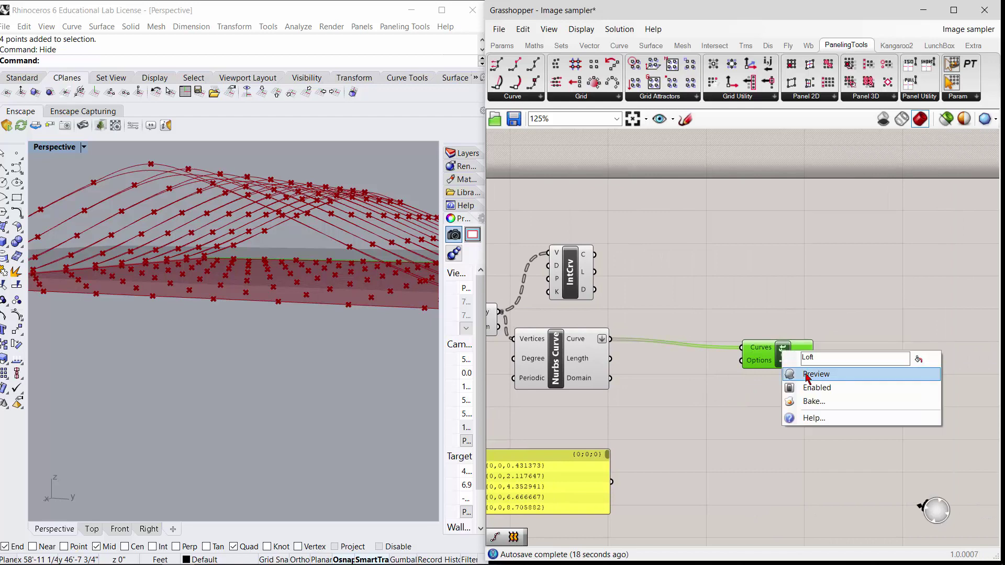
{"action": "left_click", "coordinate": [805, 374]}
{"action": "mouse_move", "coordinate": [280, 327]}
{"action": "right_mouse_down"}
{"action": "mouse_move", "coordinate": [240, 329]}
{"action": "mouse_move", "coordinate": [292, 330]}
{"action": "mouse_move", "coordinate": [269, 321]}
{"action": "right_mouse_up"}
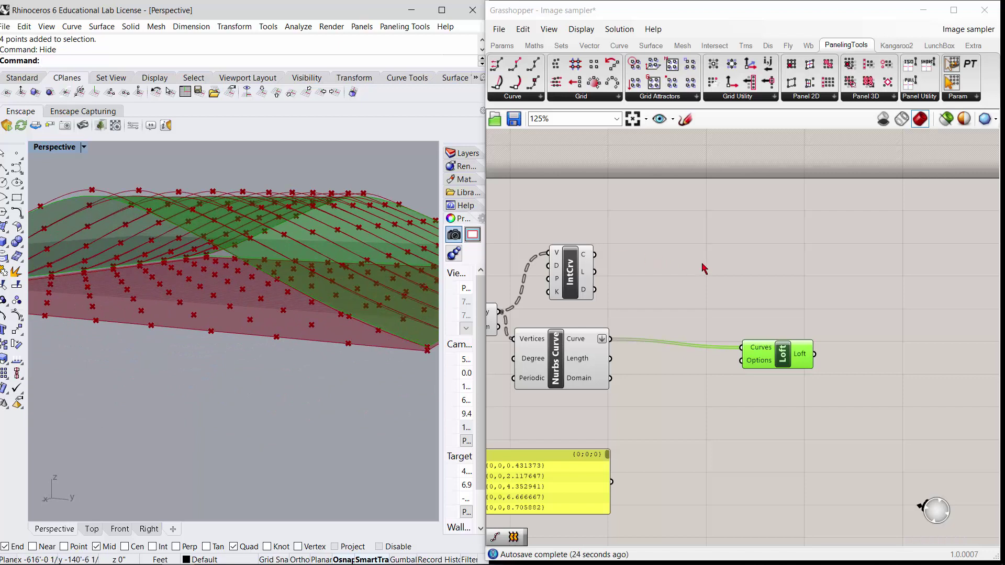
Move the Loft component closer to Nurbs Curve so their connecting wire runs straight, and deselect it.
{"action": "left_click_drag", "start_coordinate": [783, 358], "coordinate": [730, 348]}
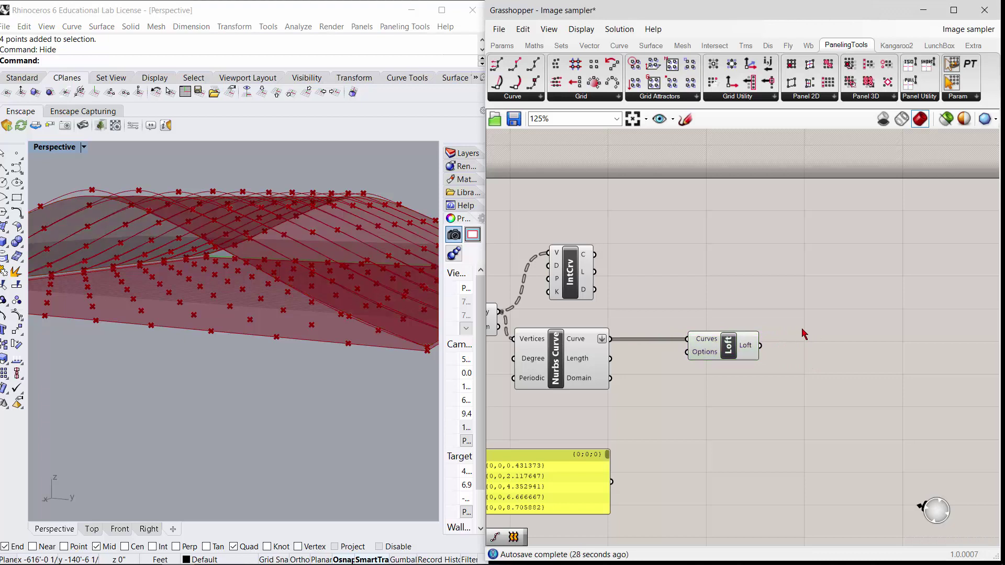
{"action": "left_click", "coordinate": [797, 334]}
{"action": "scroll", "coordinate": [827, 329], "scroll_direction": "down", "scroll_amount": 4}
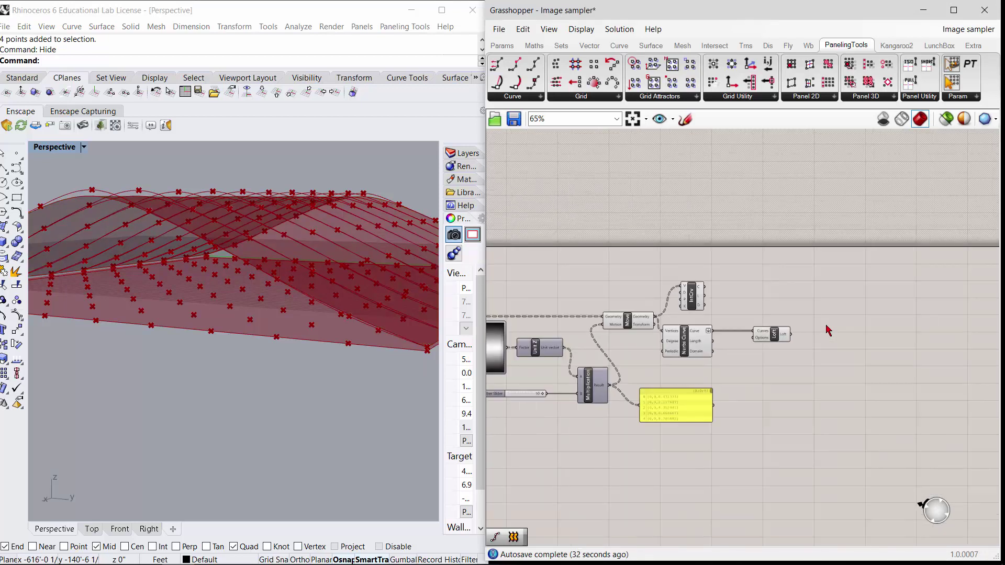
{"action": "scroll", "coordinate": [802, 370], "scroll_direction": "down", "scroll_amount": 3}
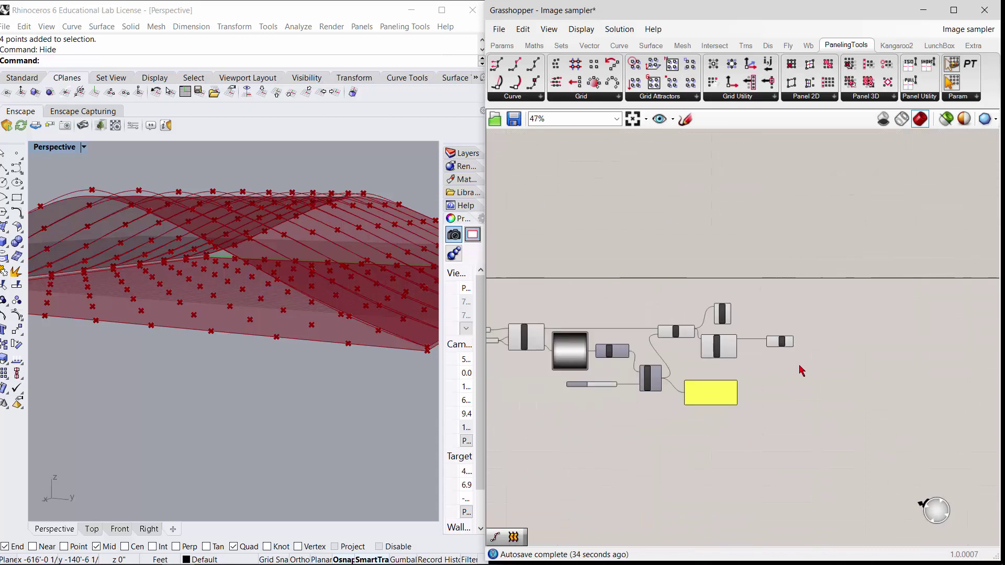